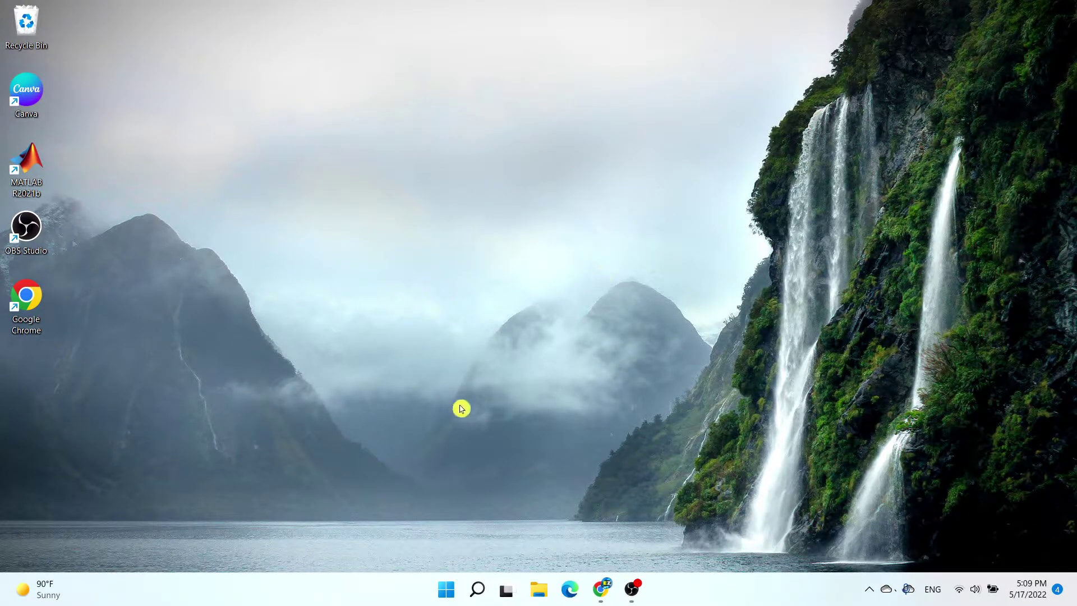
- Launch Settings from a 'sett' Start search and go to System > About
click(451, 596)
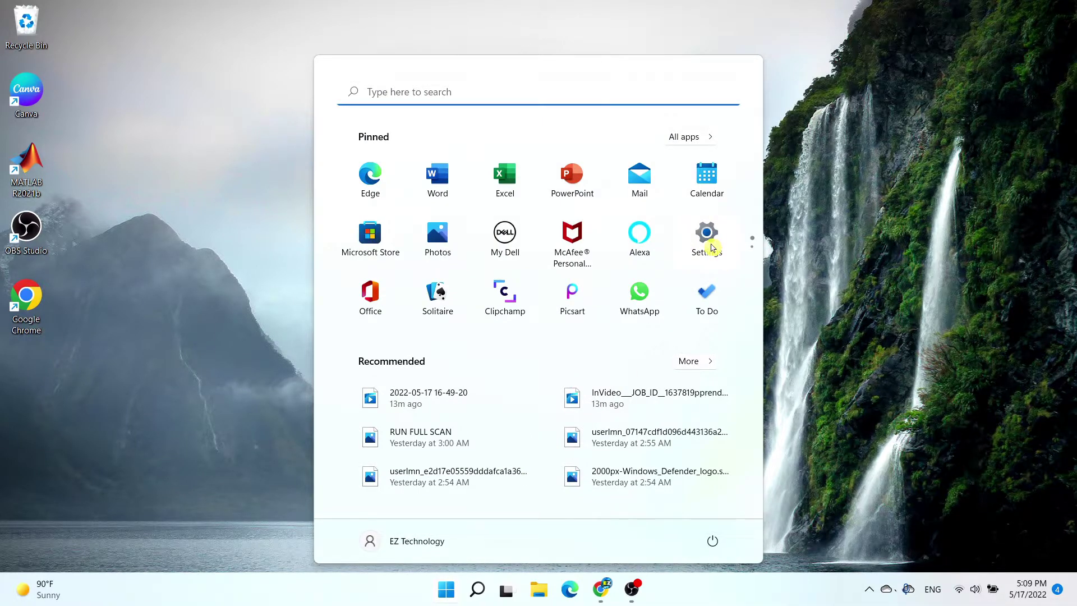
text(sett)
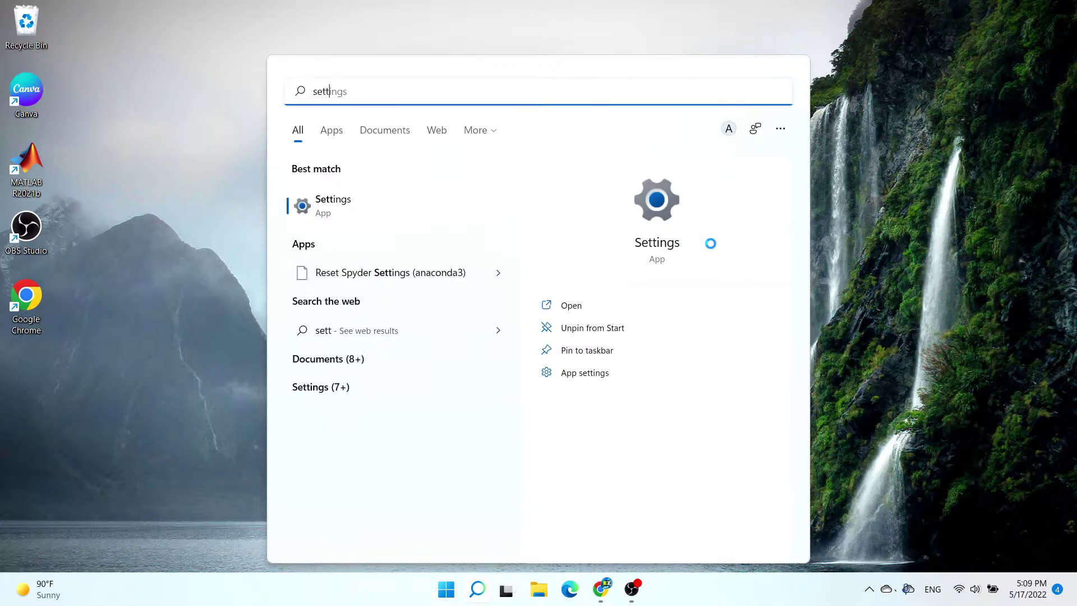
click(398, 210)
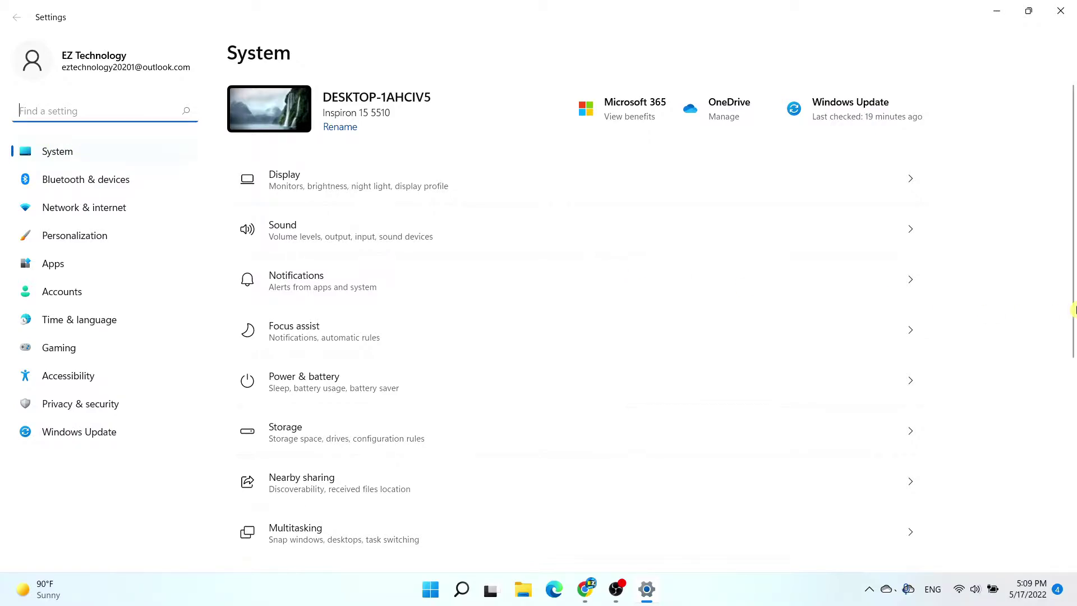
scroll(866, 342, down, 5)
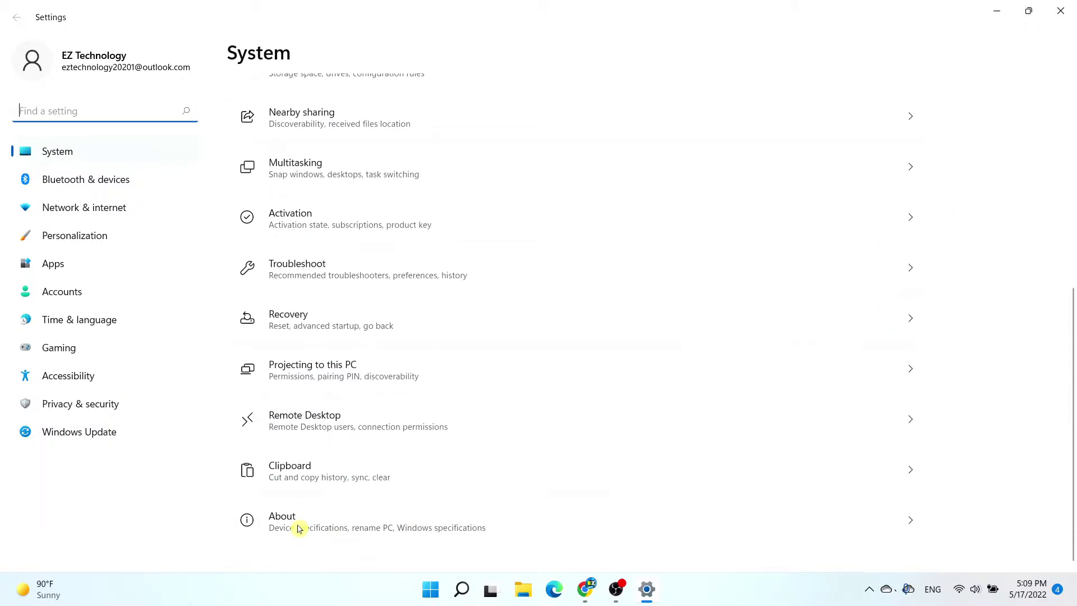
click(549, 521)
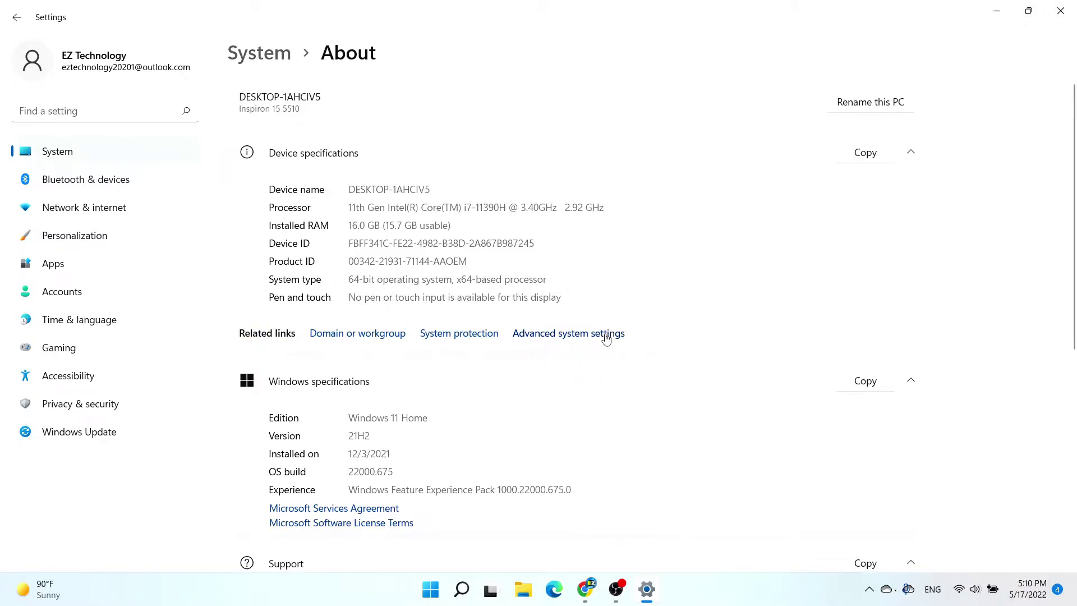
- Open System Properties, centre it on screen, and return to its Advanced tab
click(566, 337)
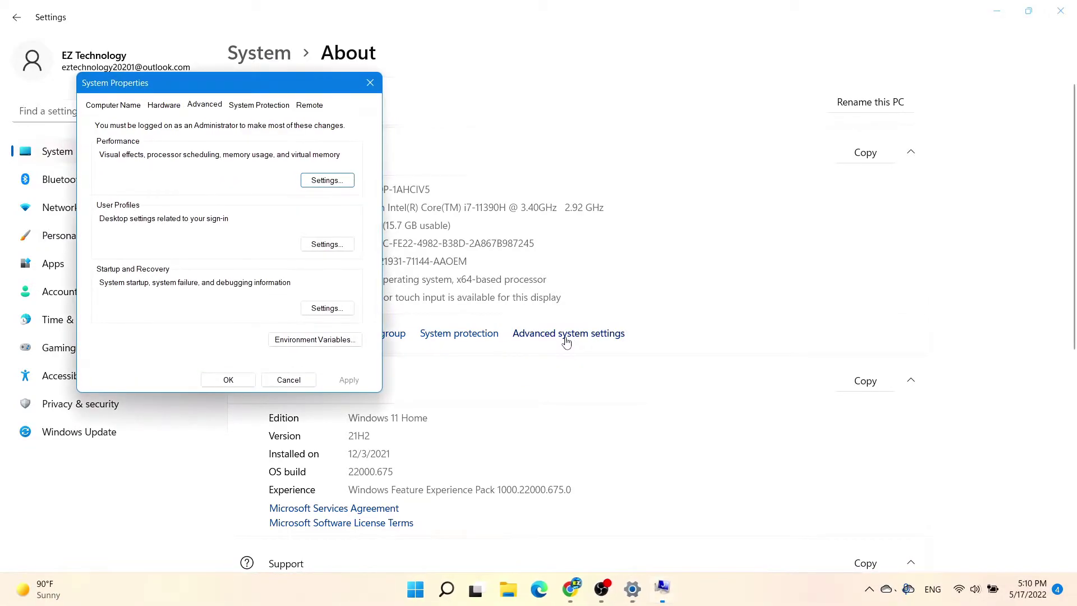
drag(190, 101, 397, 105)
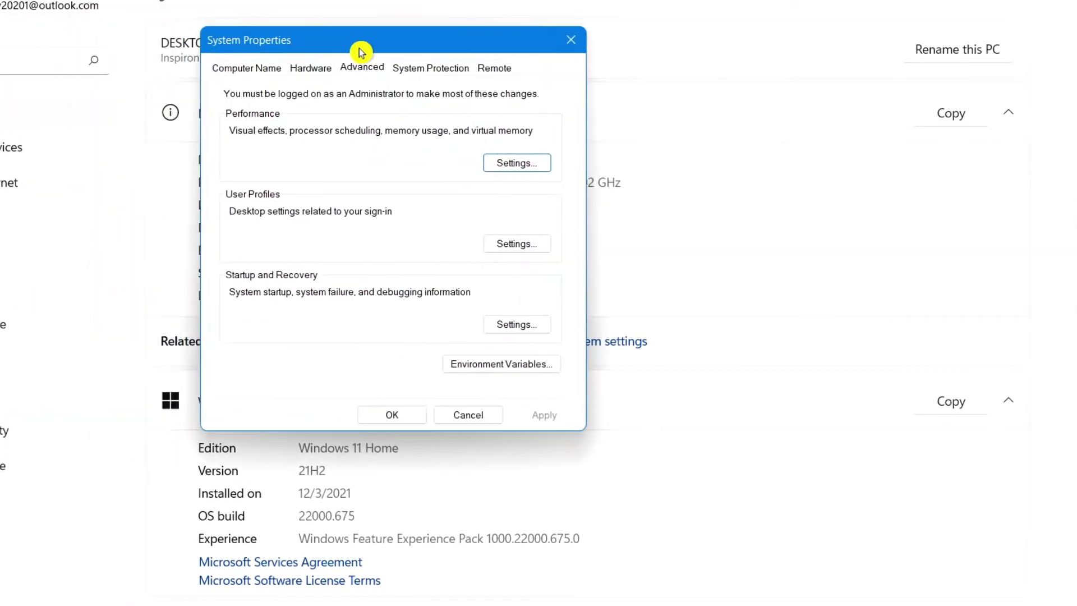
drag(361, 53, 508, 128)
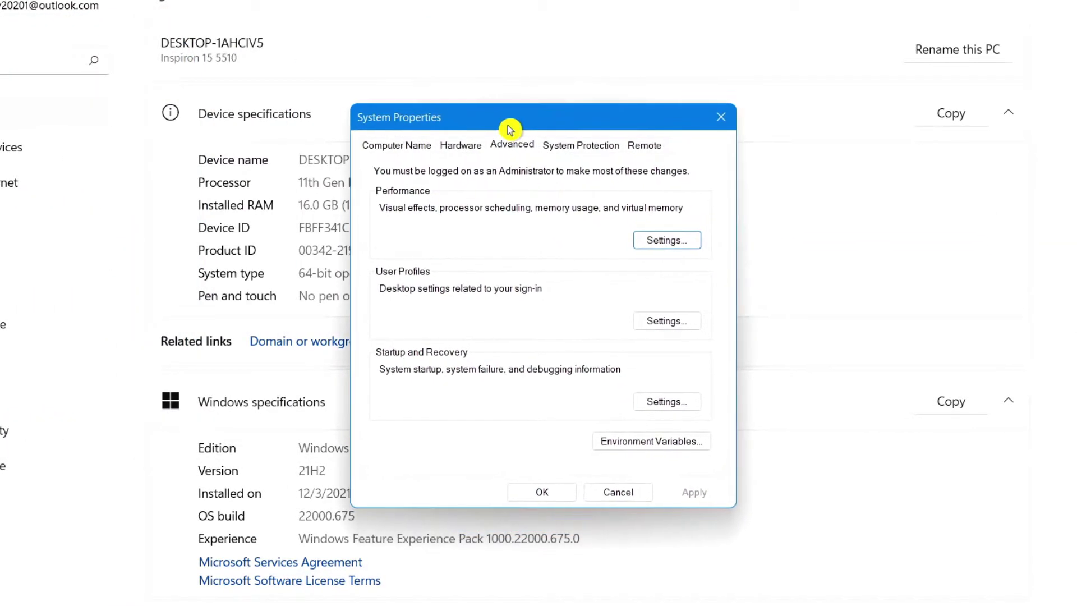
click(404, 148)
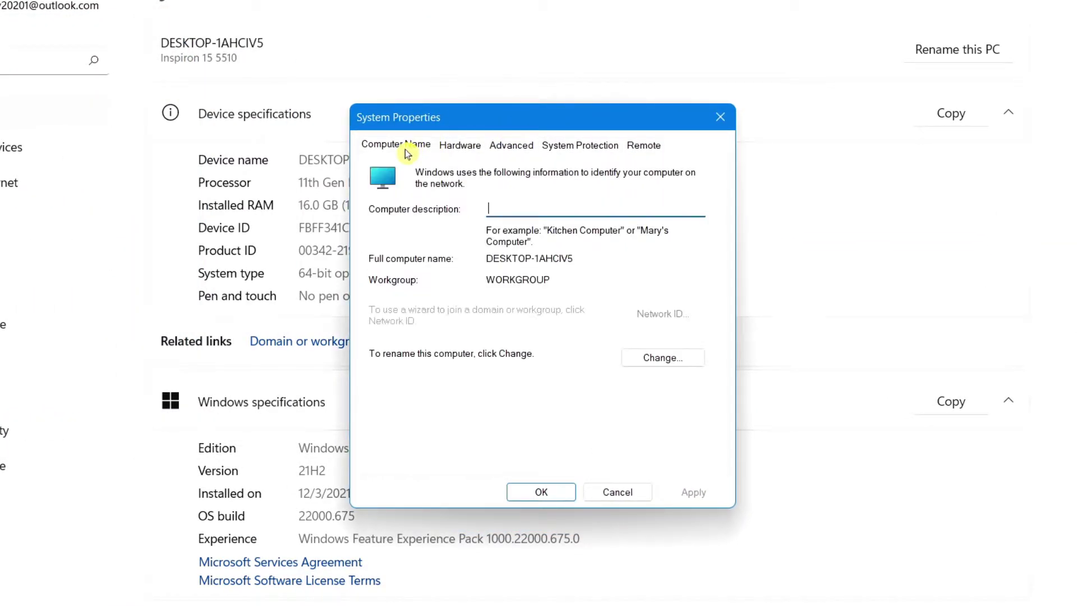
click(510, 150)
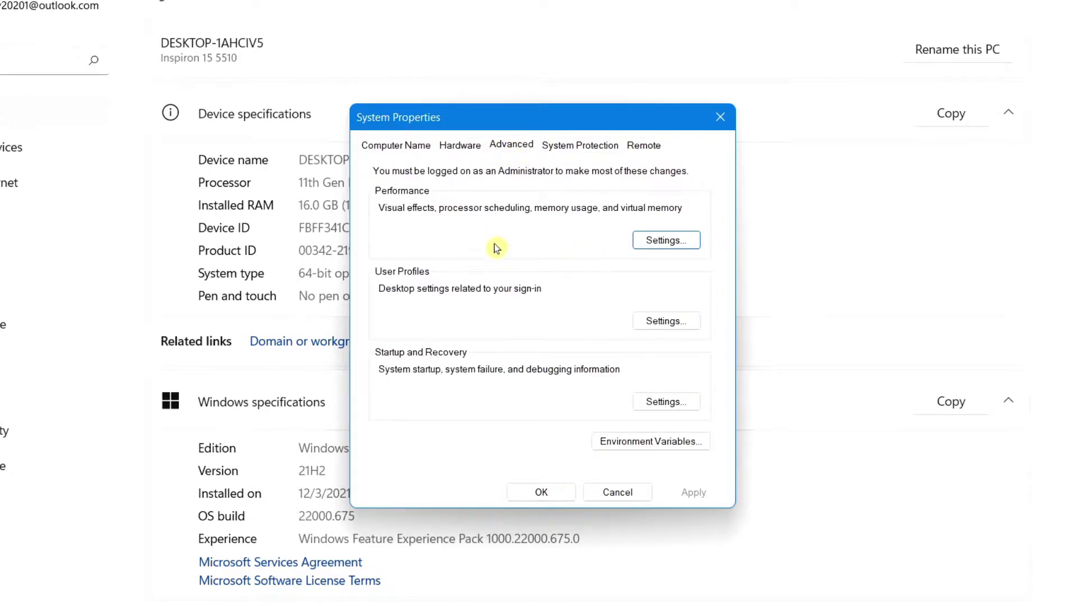
- Open Performance Options on its Advanced tab, showing a 16384 MB total paging file
click(689, 245)
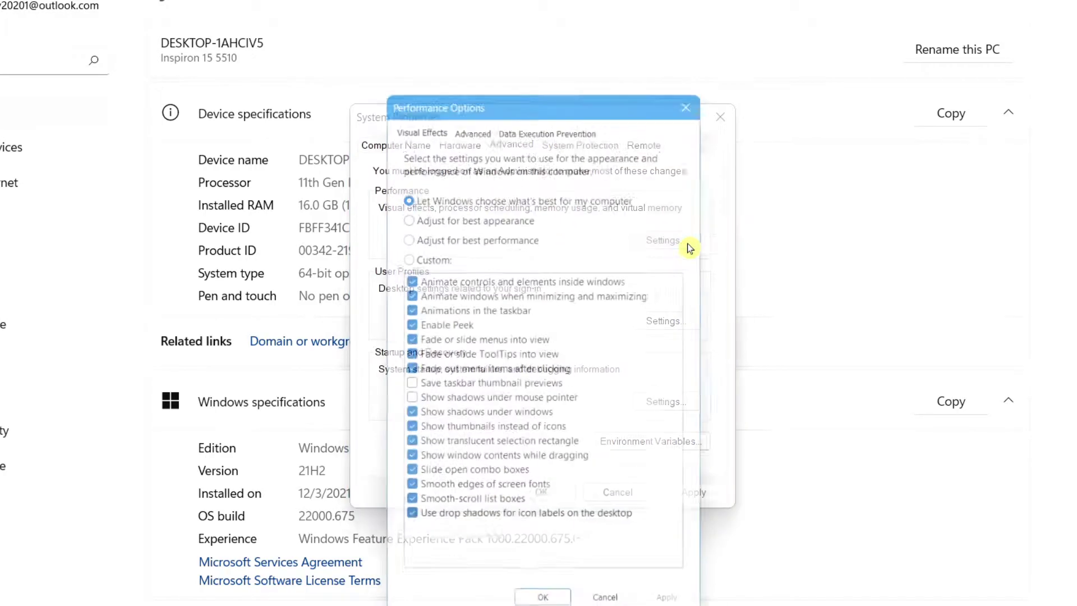
drag(599, 92, 598, 48)
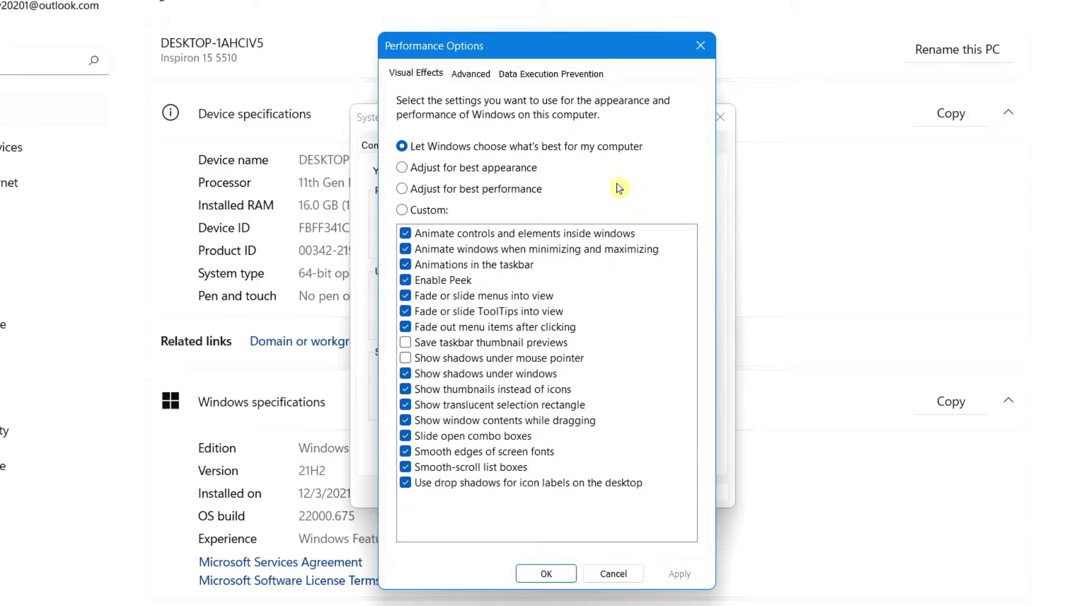
click(472, 74)
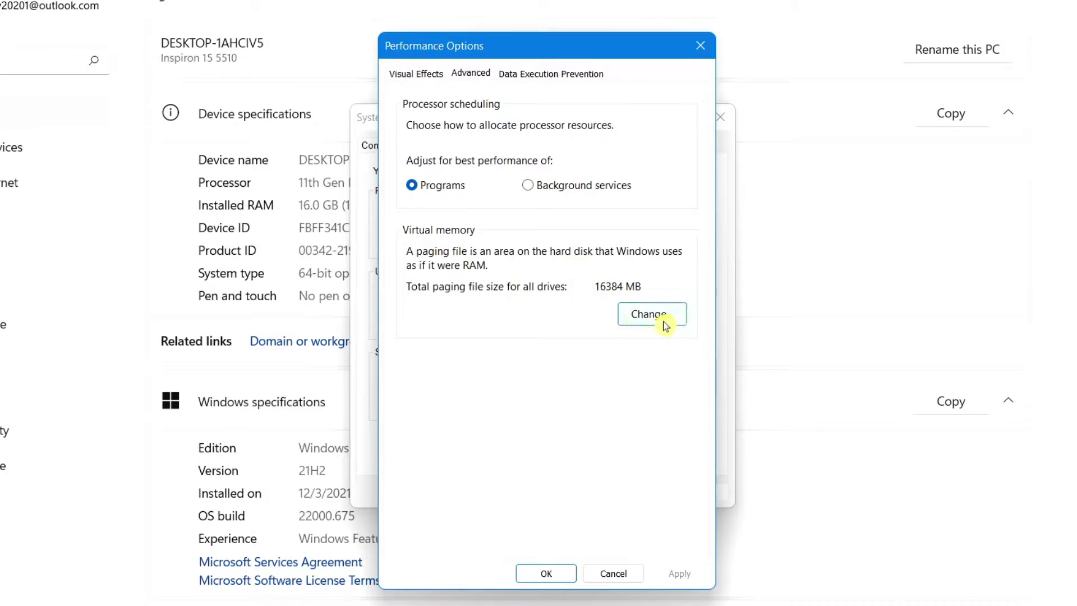
- In Virtual Memory, turn off automatic paging file management and select Custom size for C:
click(680, 324)
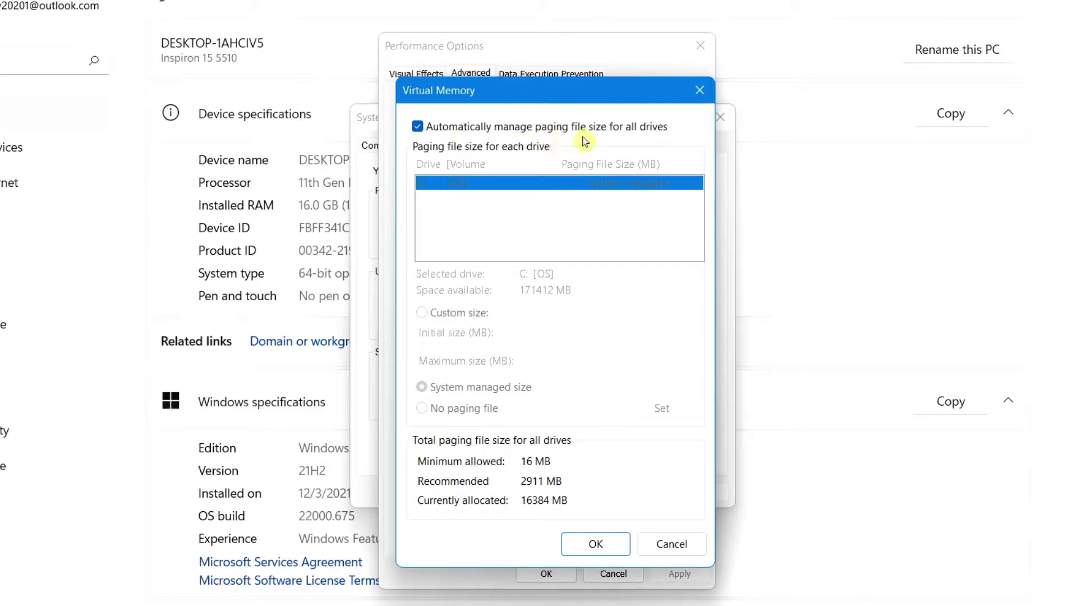
click(417, 126)
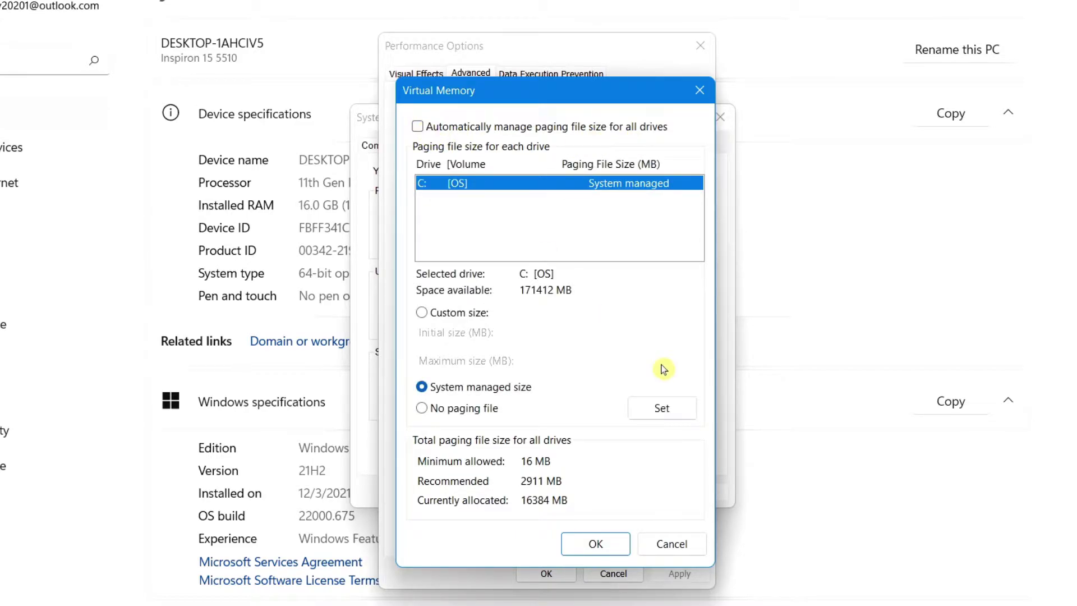
click(422, 314)
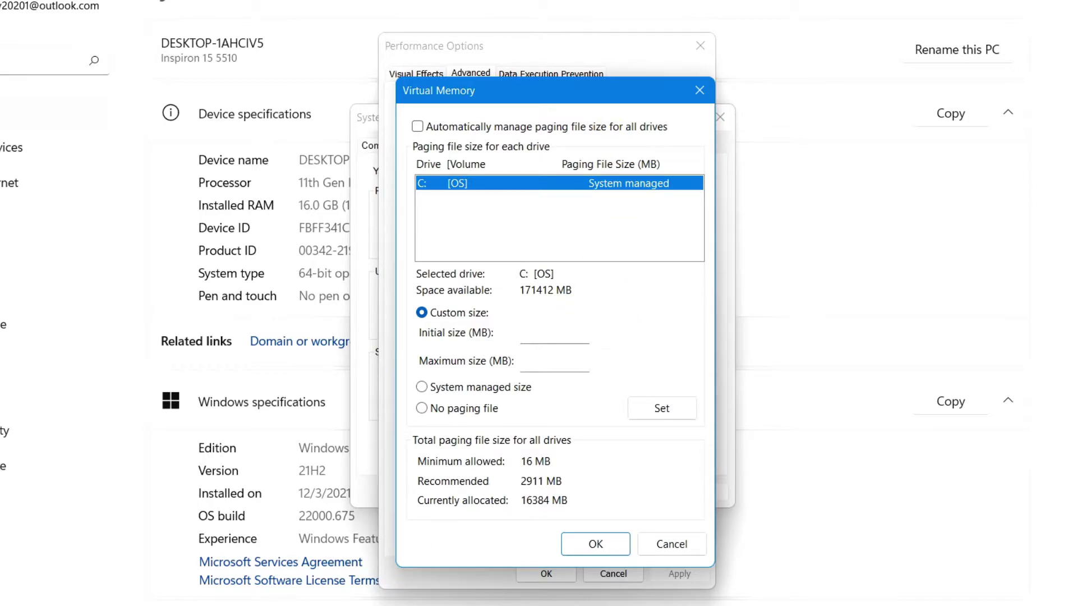
- Launch the Calculator app through a 'calc' Start search
key(super)
text(calc)
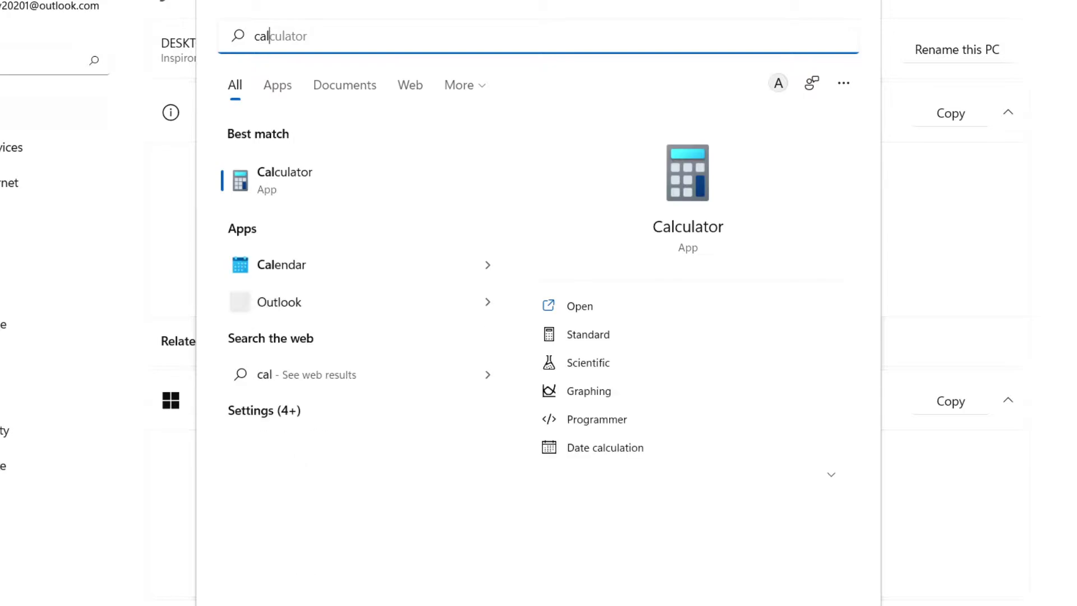
click(367, 198)
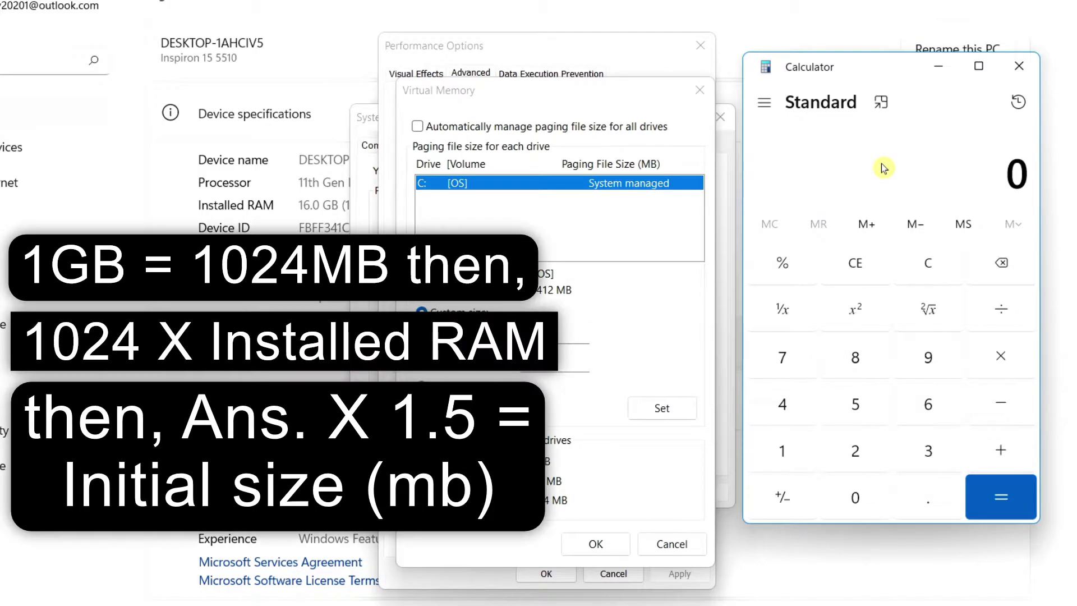
- Calculate 1024 × 16 = 16,384 in Calculator
click(786, 457)
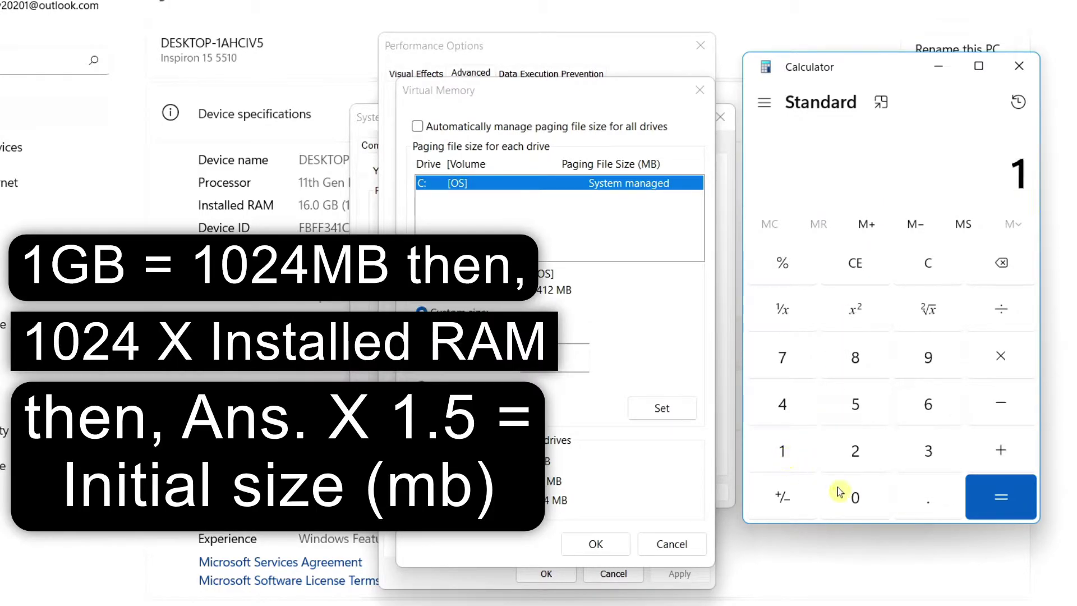
click(855, 497)
click(856, 451)
click(799, 414)
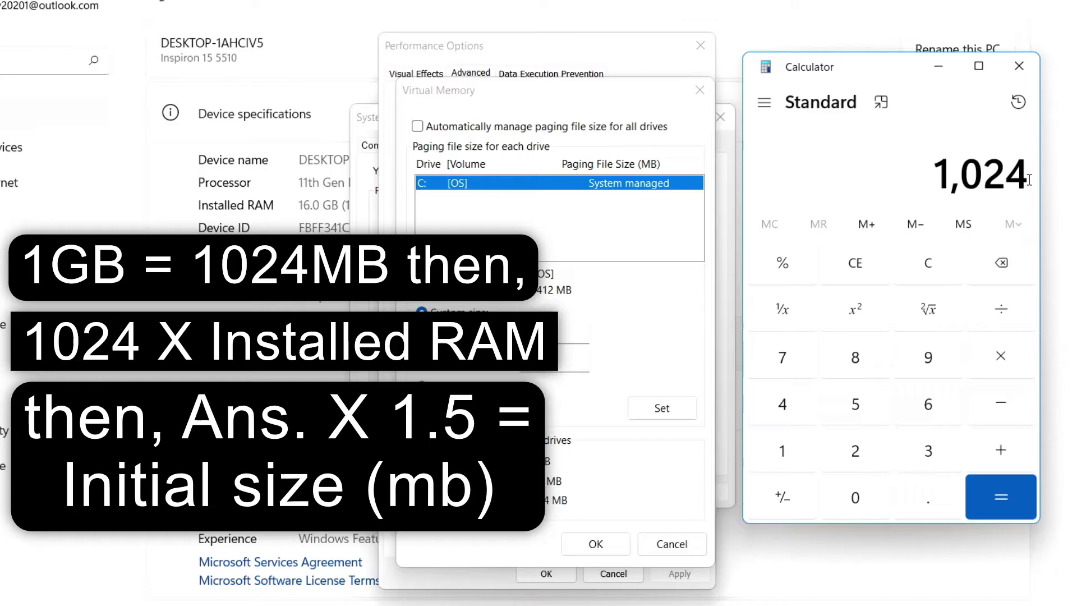
click(1010, 362)
click(797, 456)
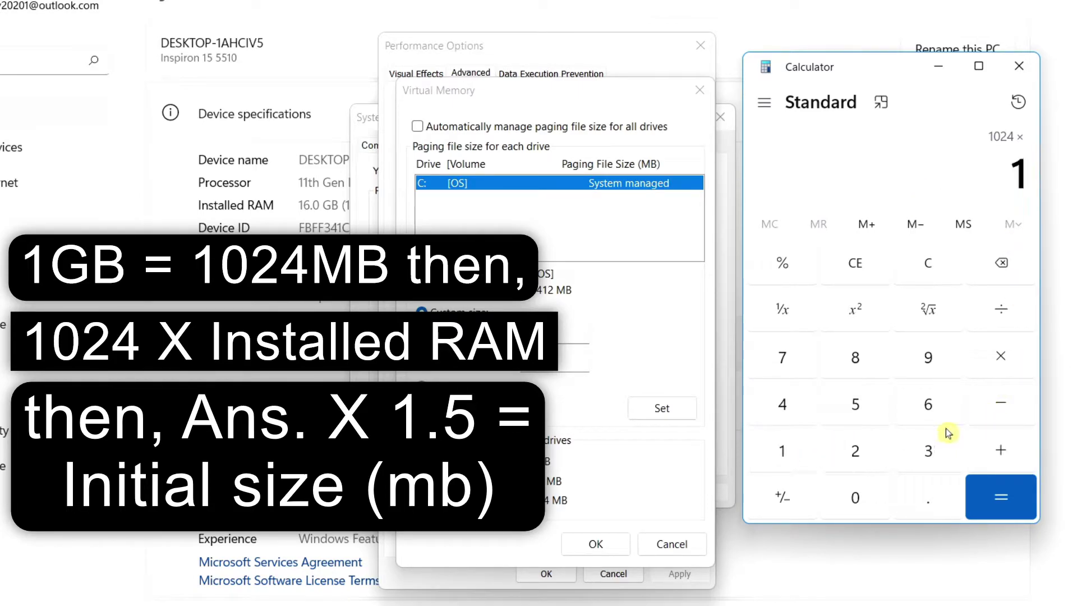
click(934, 413)
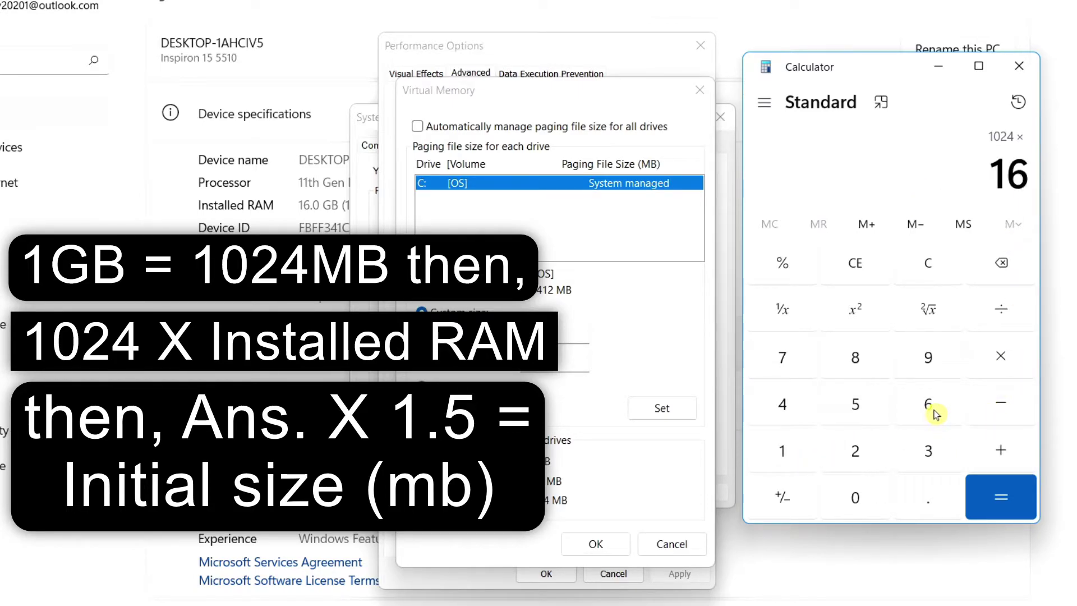
click(1015, 507)
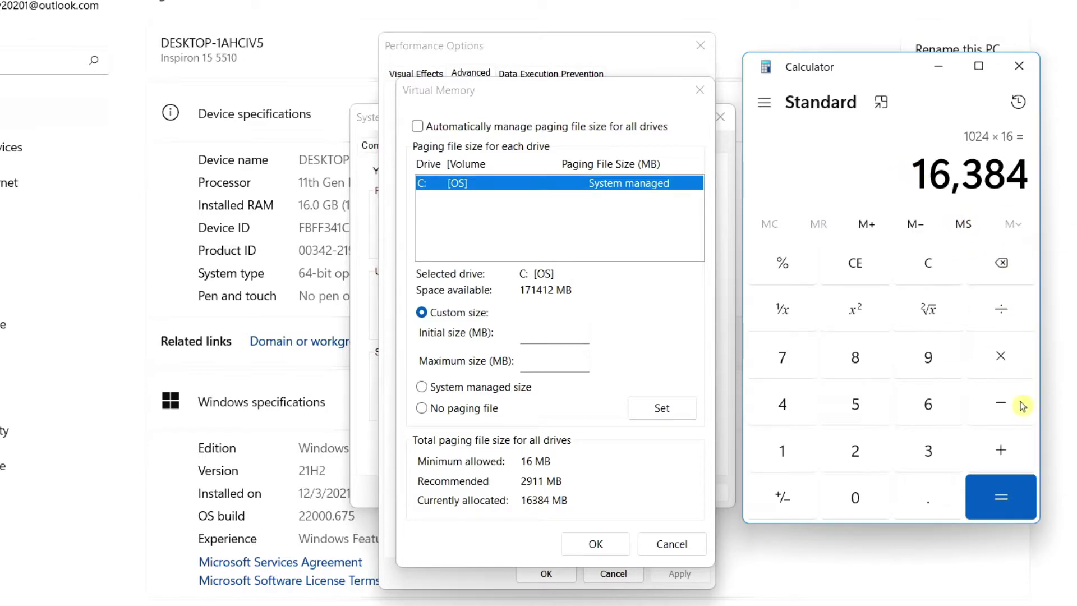
- Multiply 16,384 by 1.5 to get 24,576
click(1012, 364)
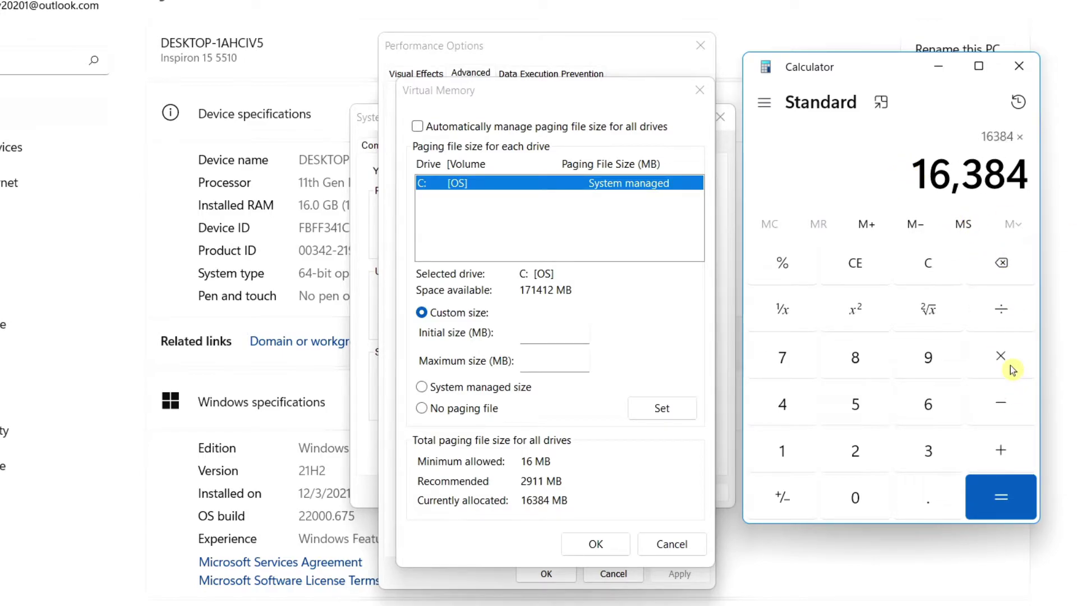
click(785, 454)
click(922, 504)
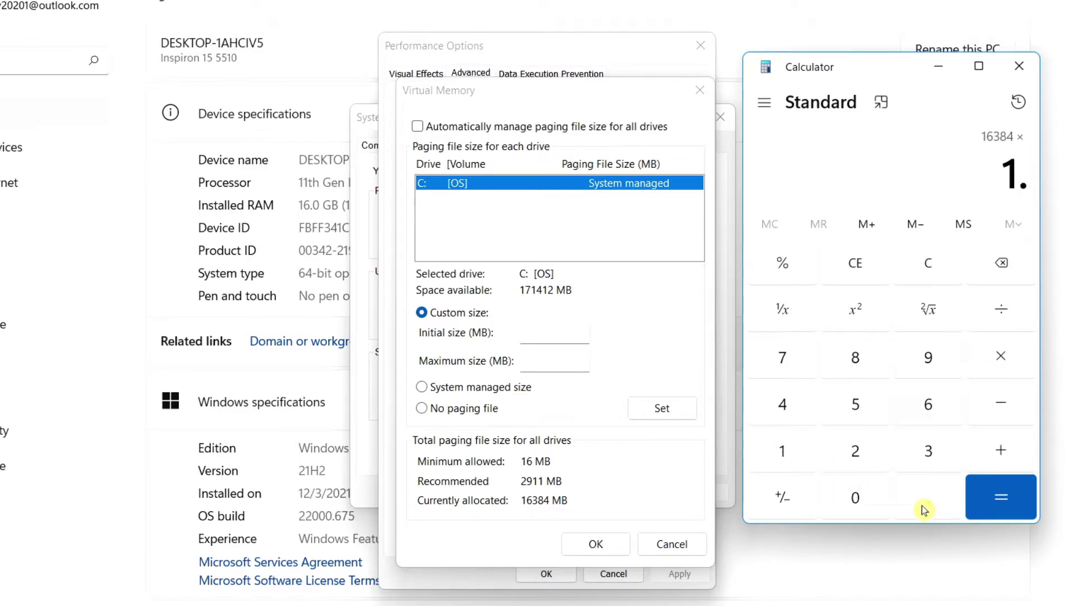
click(859, 412)
click(1001, 496)
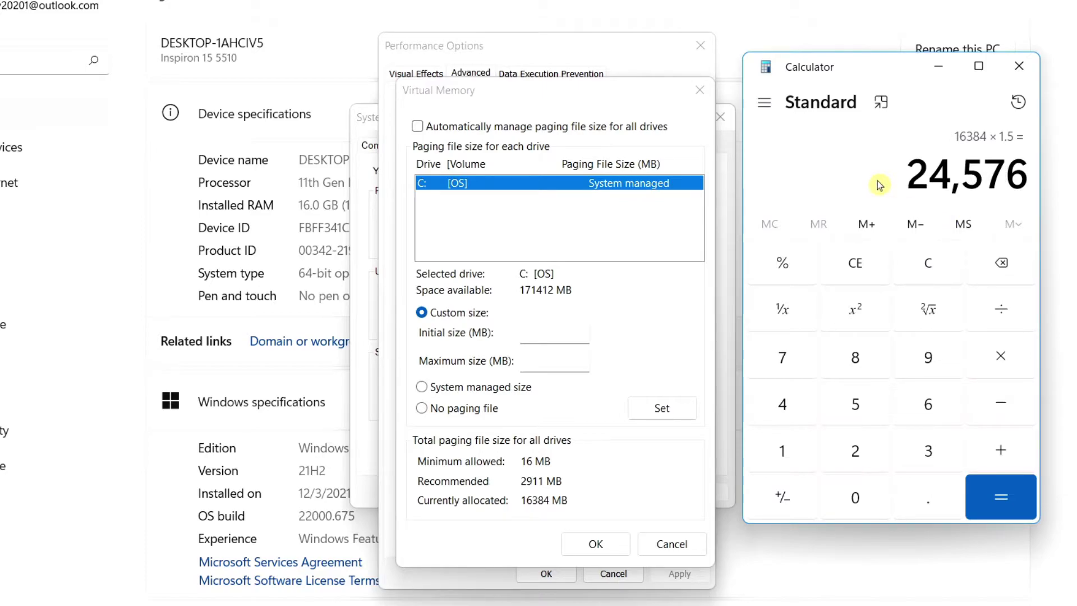
- Enter 24576 MB as C:'s initial size and compute 24576 × 3 = 73,728 in Calculator
click(582, 331)
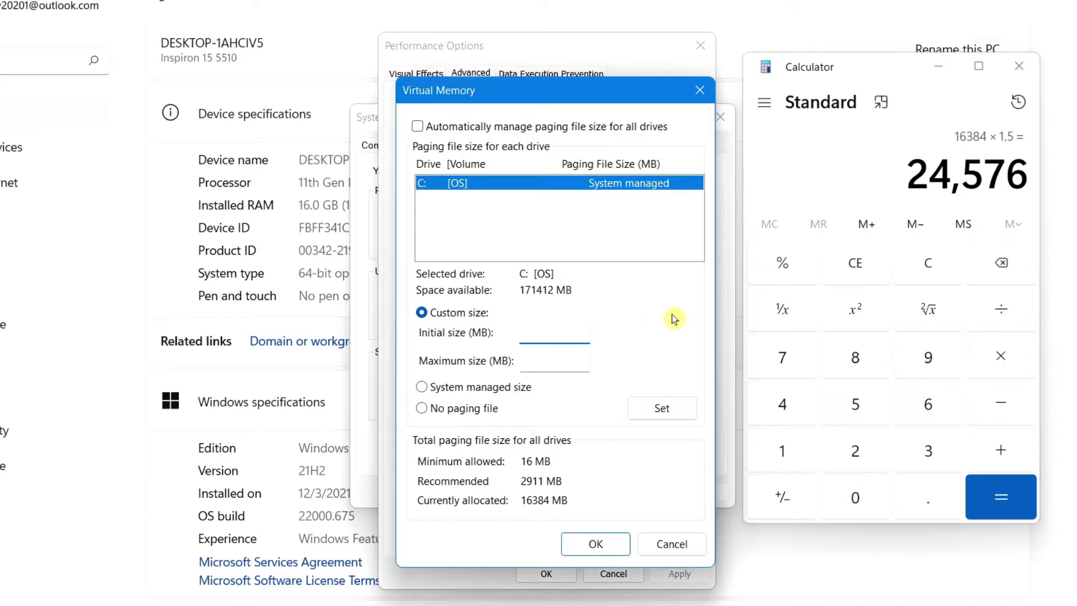
text(24576)
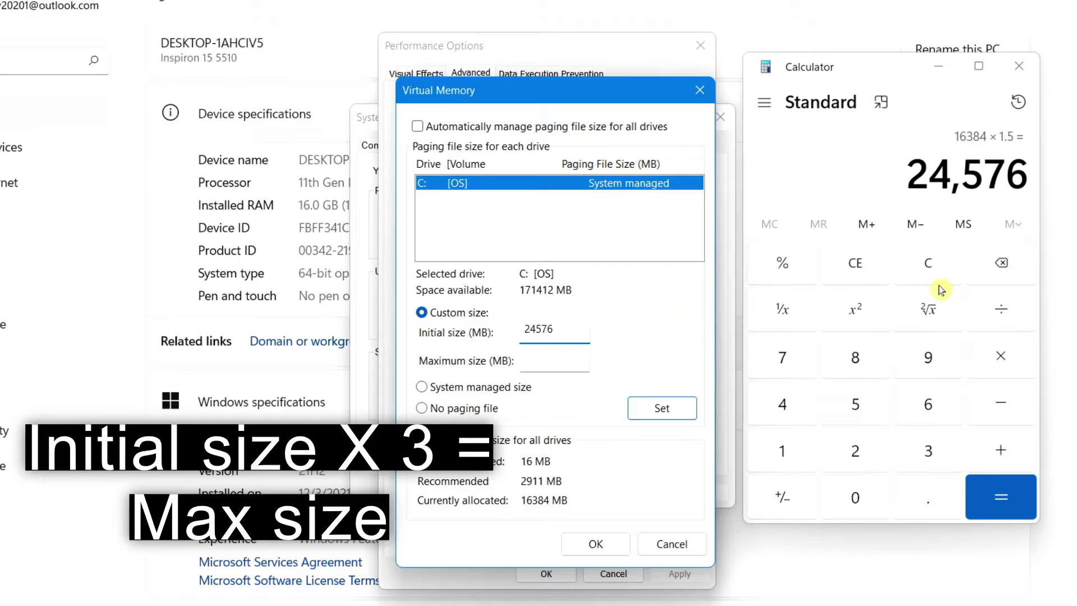
click(992, 190)
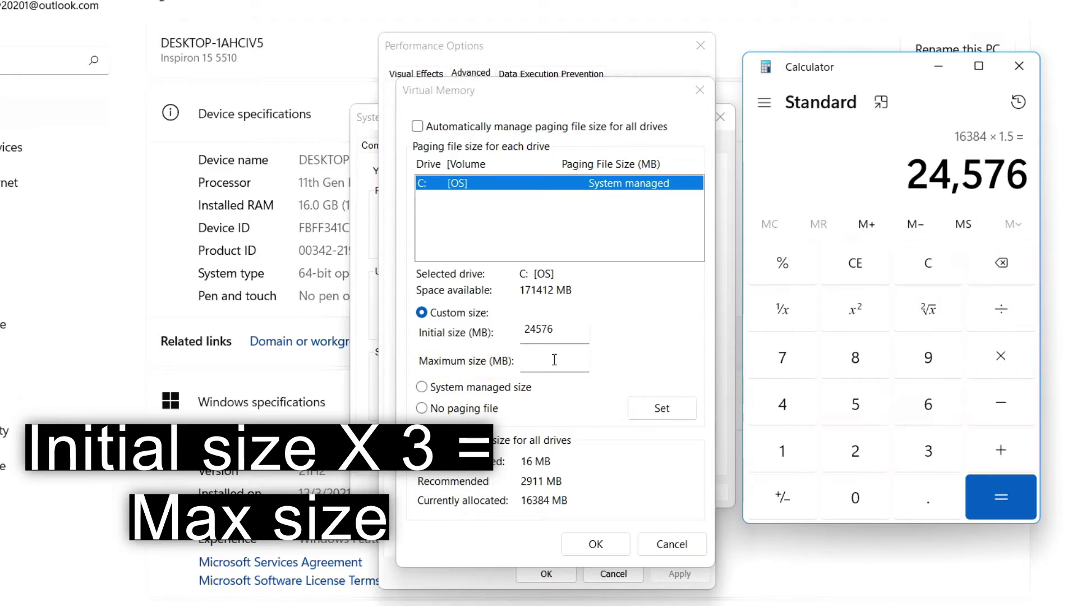
click(1024, 367)
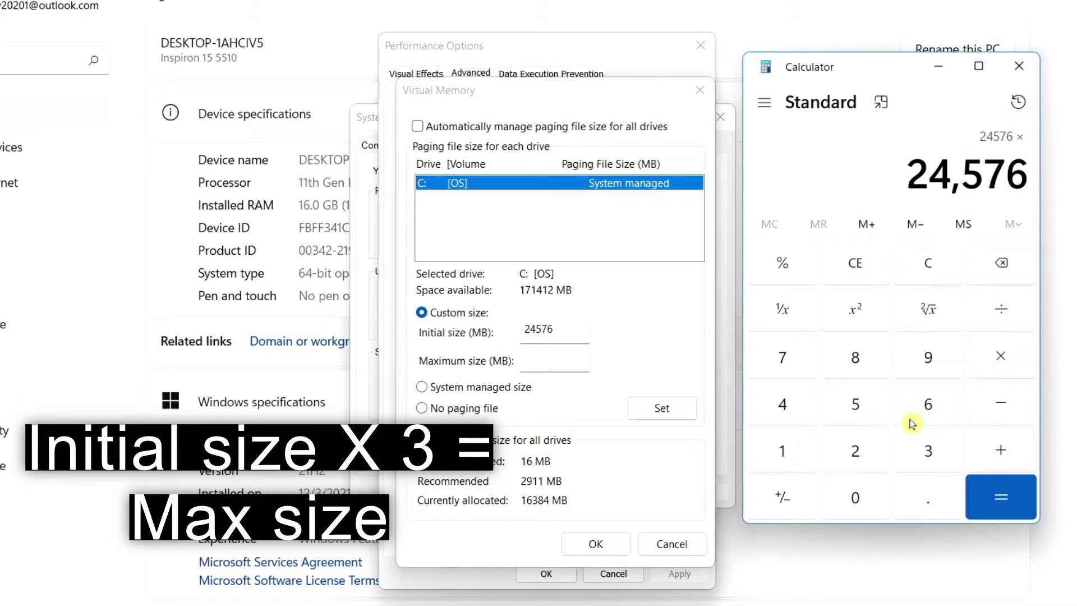
click(927, 452)
click(1017, 509)
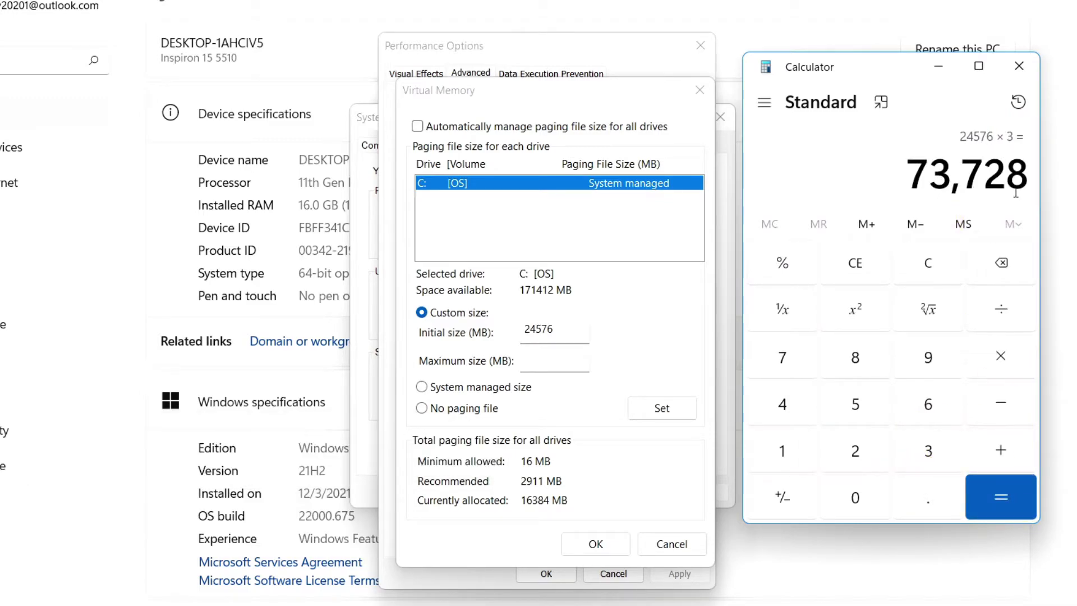
- Enter 73728 MB as the maximum size, set it for C:, and confirm Virtual Memory
click(558, 360)
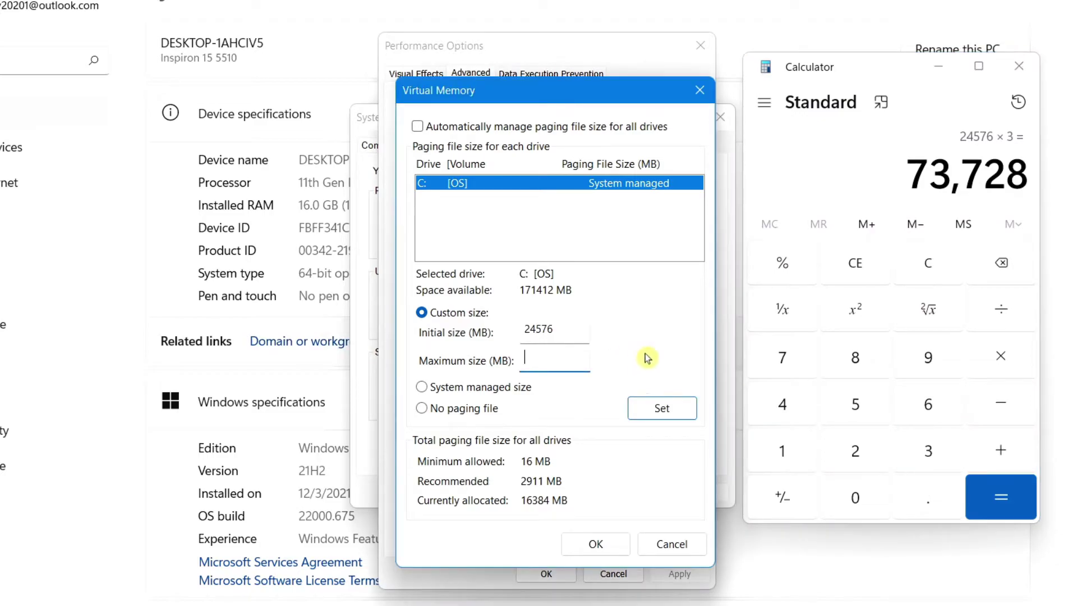
text(73728)
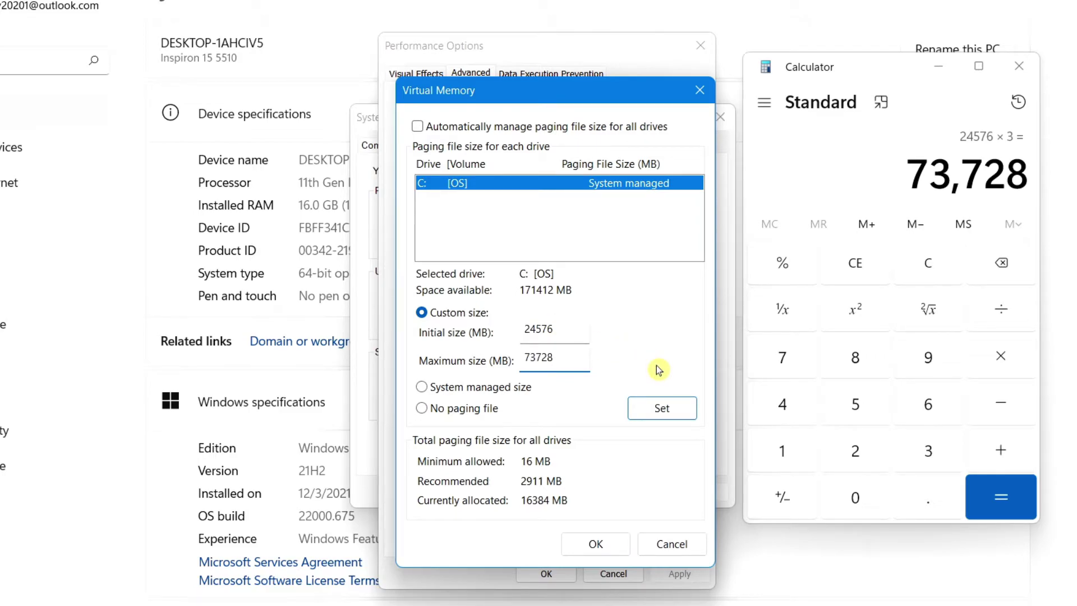
click(680, 411)
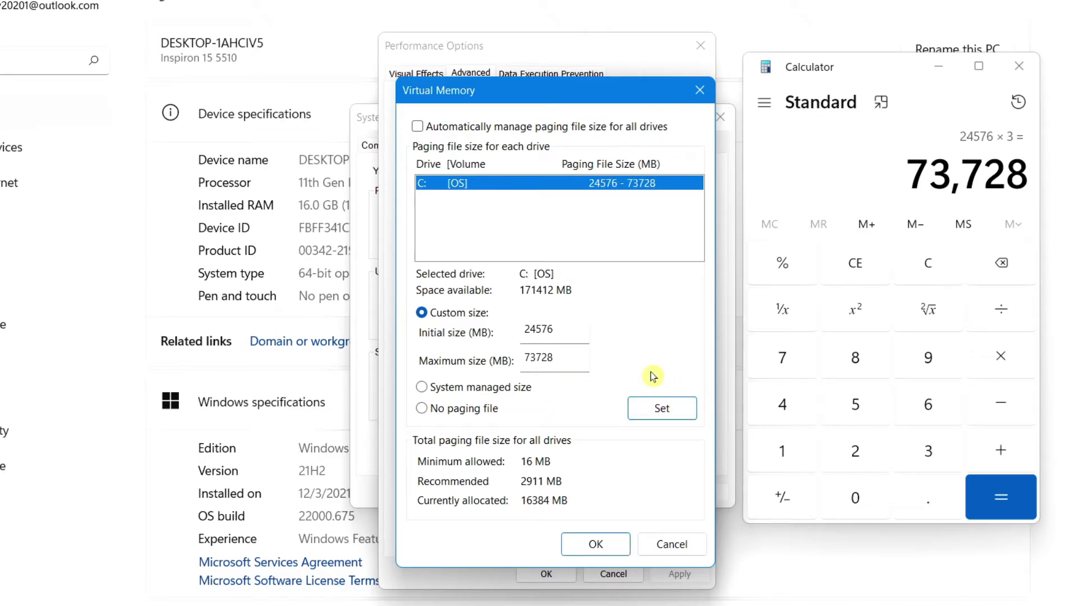
click(608, 548)
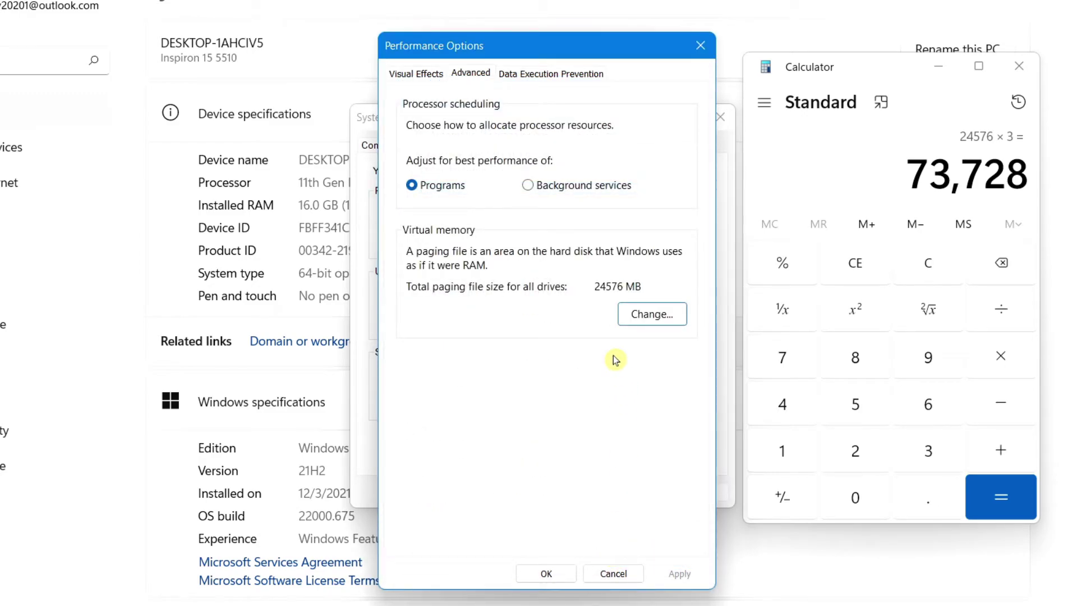
- Accept Performance Options and System Properties with OK, then close Calculator
click(546, 573)
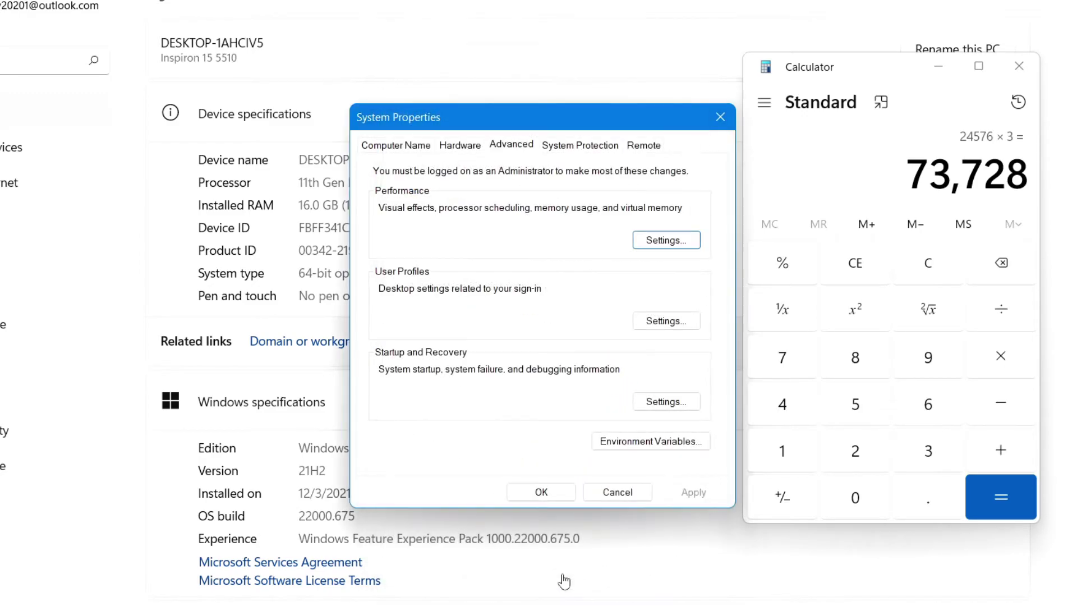
click(548, 493)
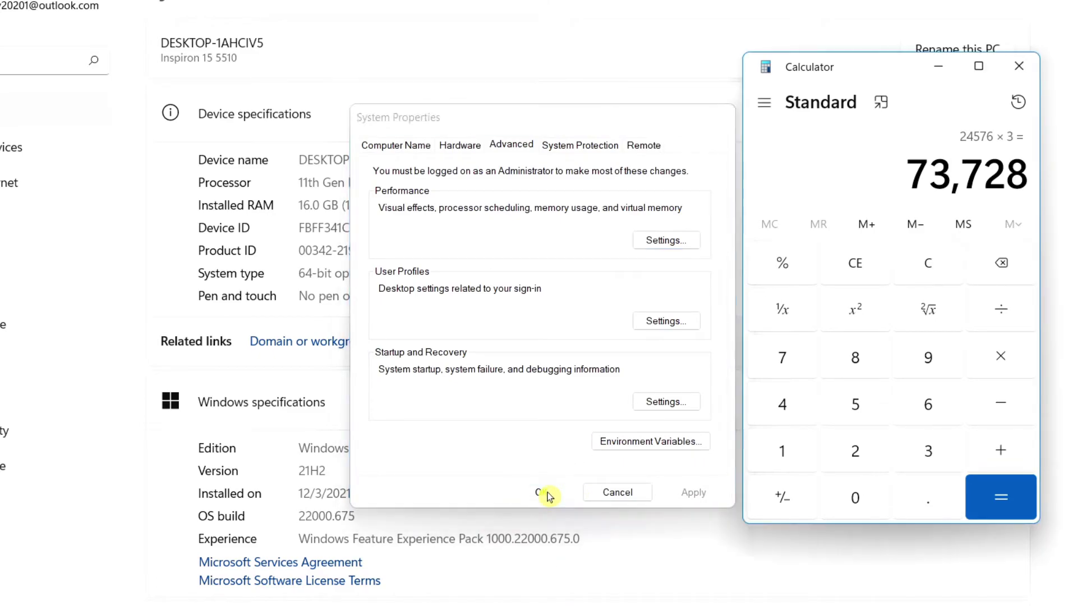
click(1019, 66)
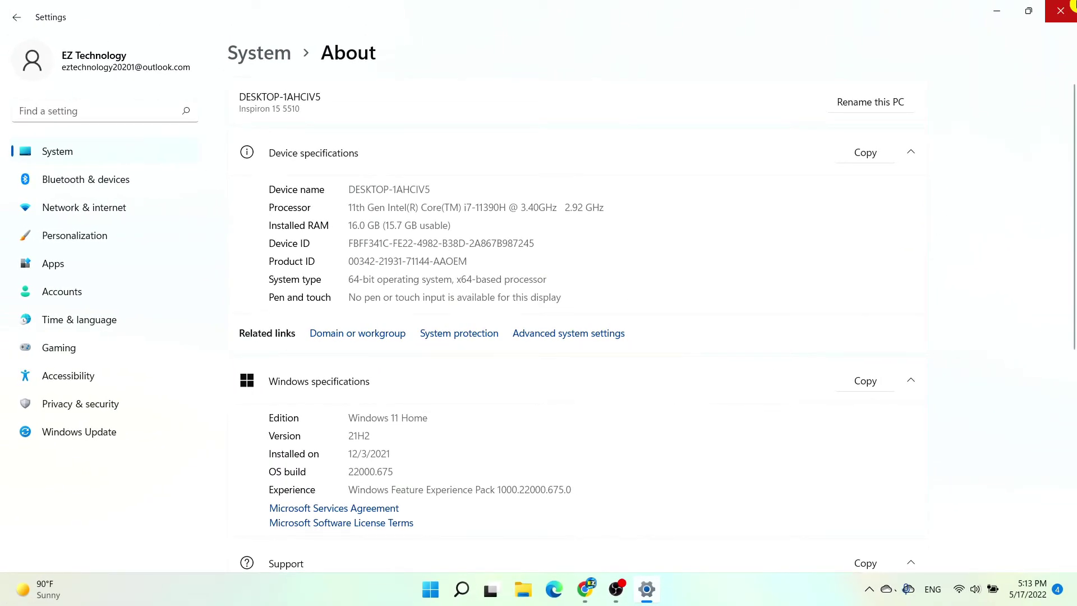
- Close and relaunch Settings, then return to System > About
click(1070, 7)
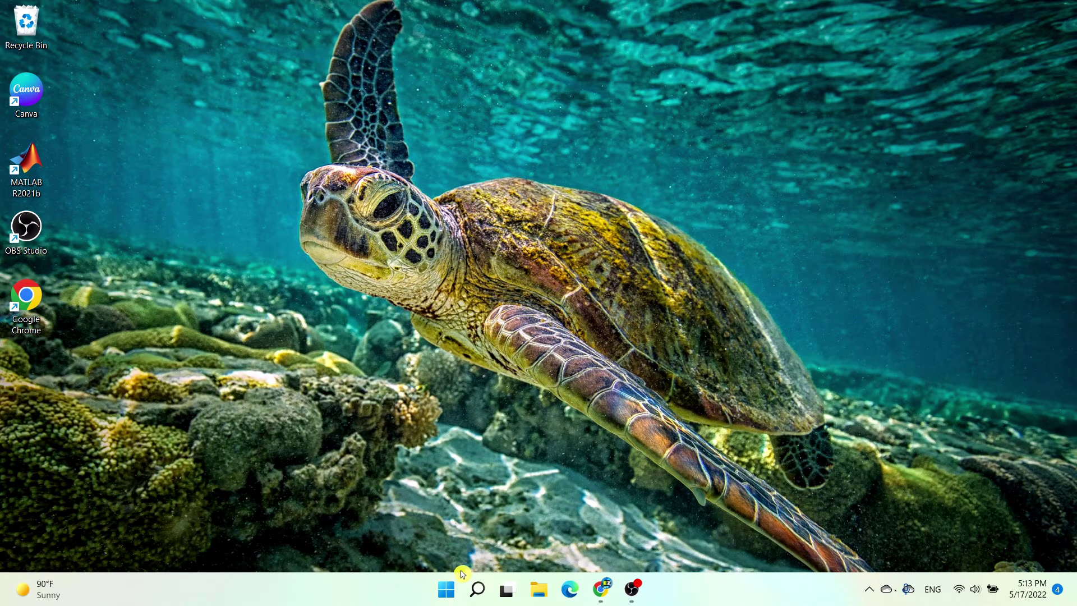
click(446, 589)
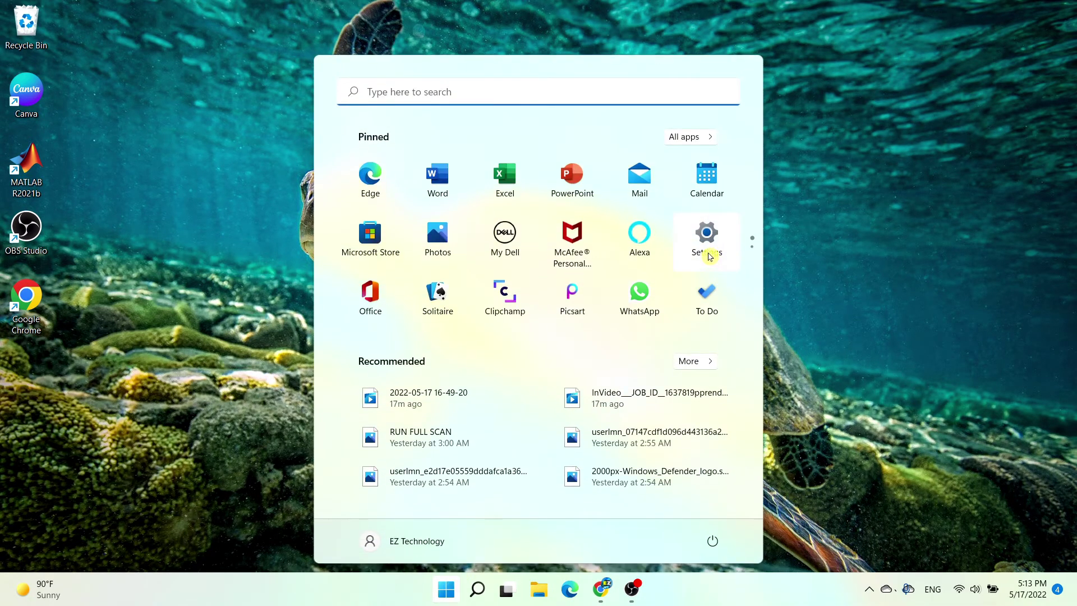
click(708, 255)
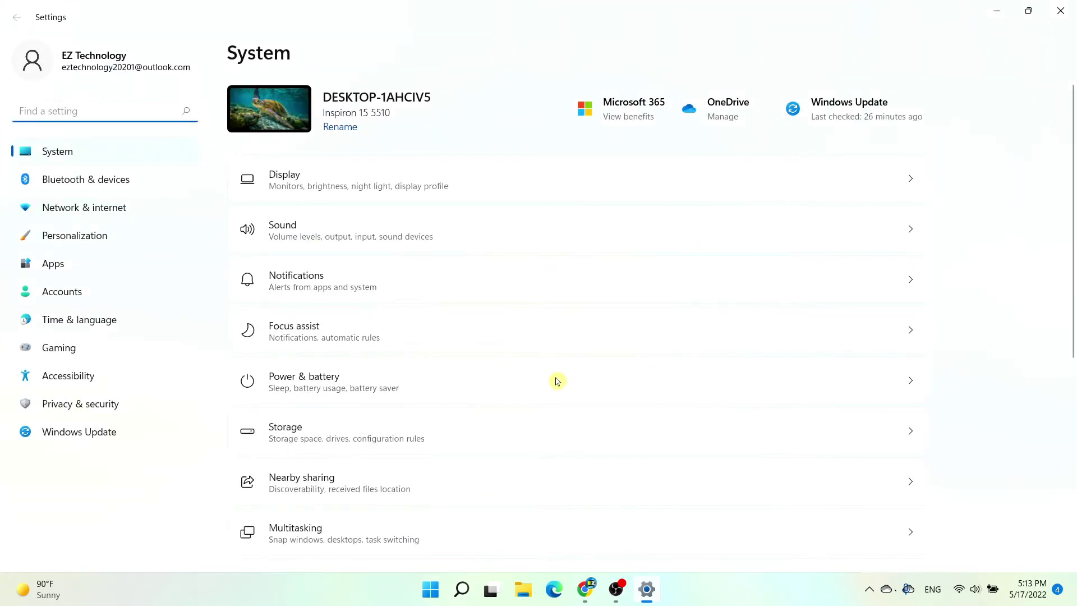
scroll(555, 381, down, 6)
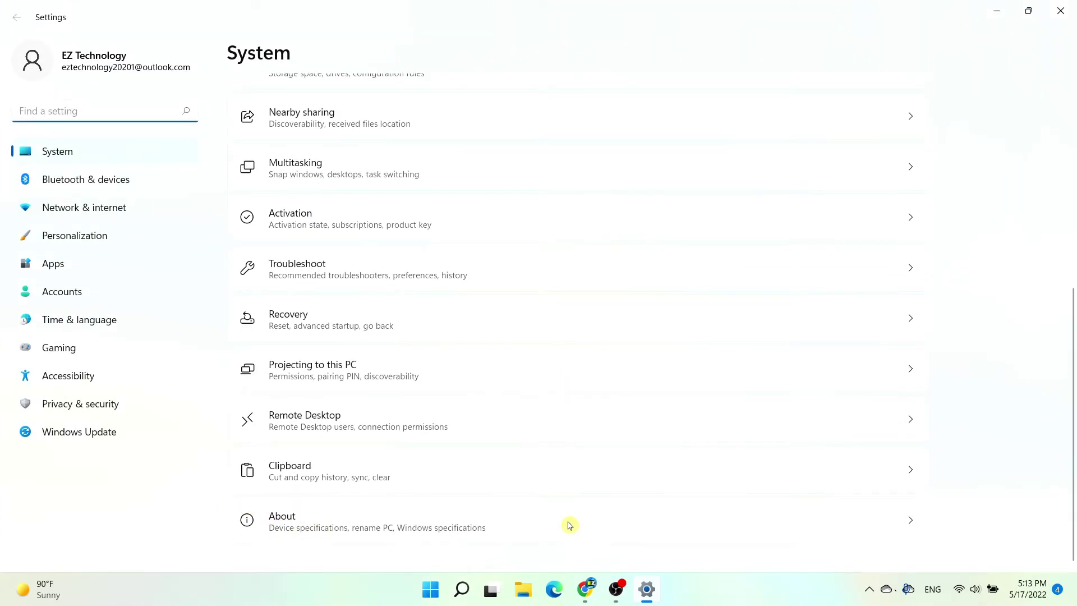
click(569, 524)
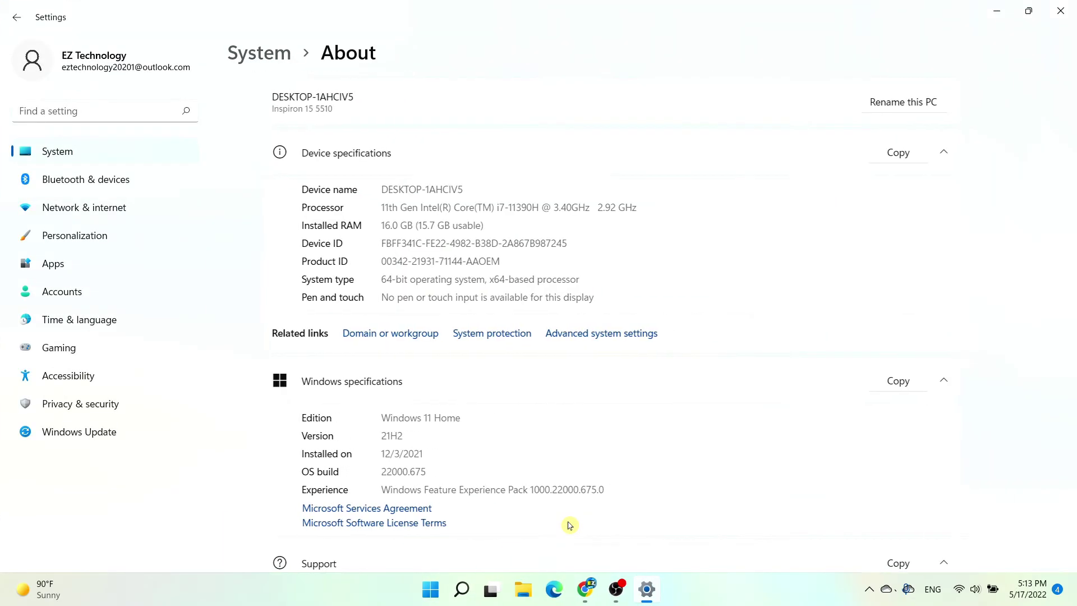
- Reopen System Properties, Performance Options' Advanced tab, and the Virtual Memory dialog
click(550, 336)
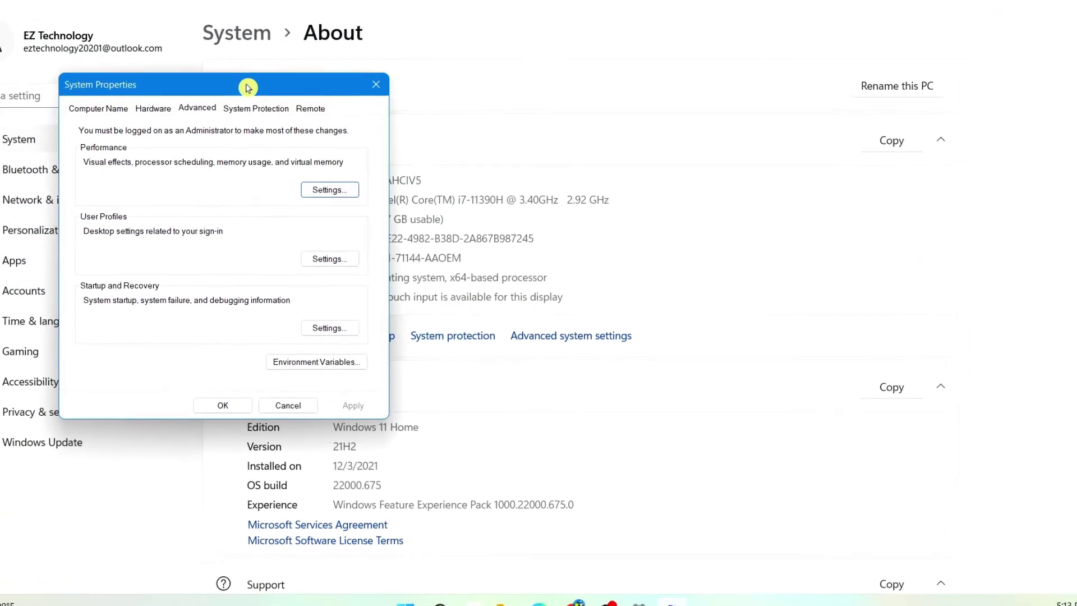
drag(248, 87, 556, 138)
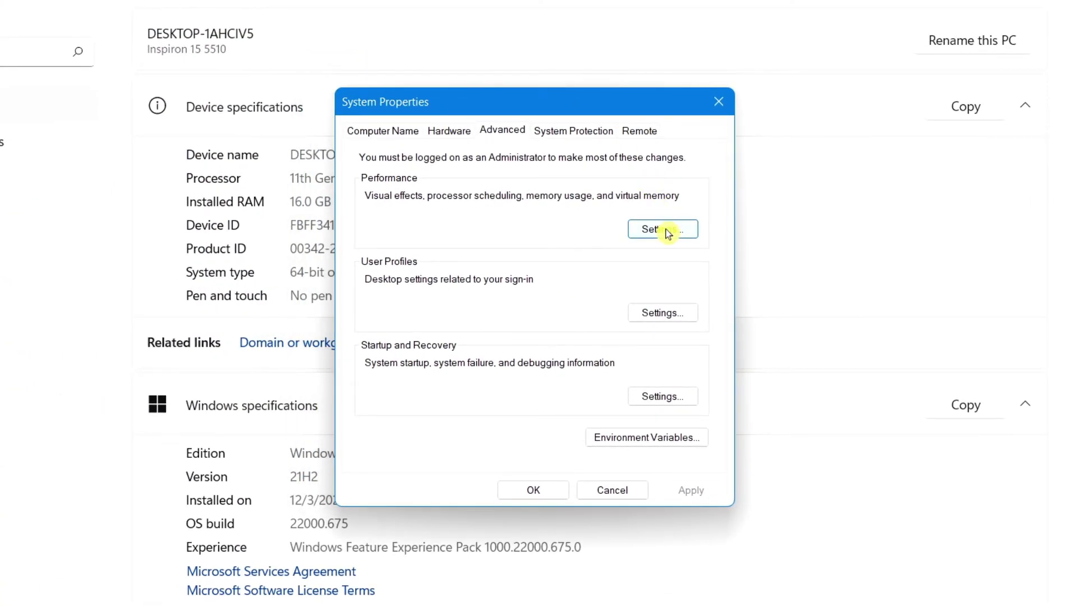
click(662, 229)
click(460, 111)
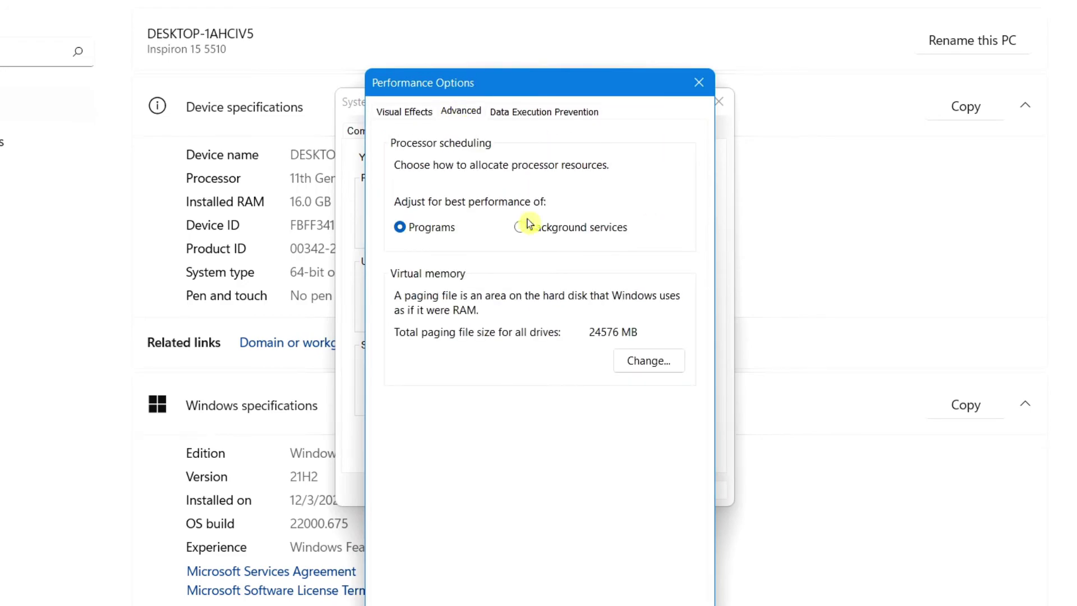
click(646, 361)
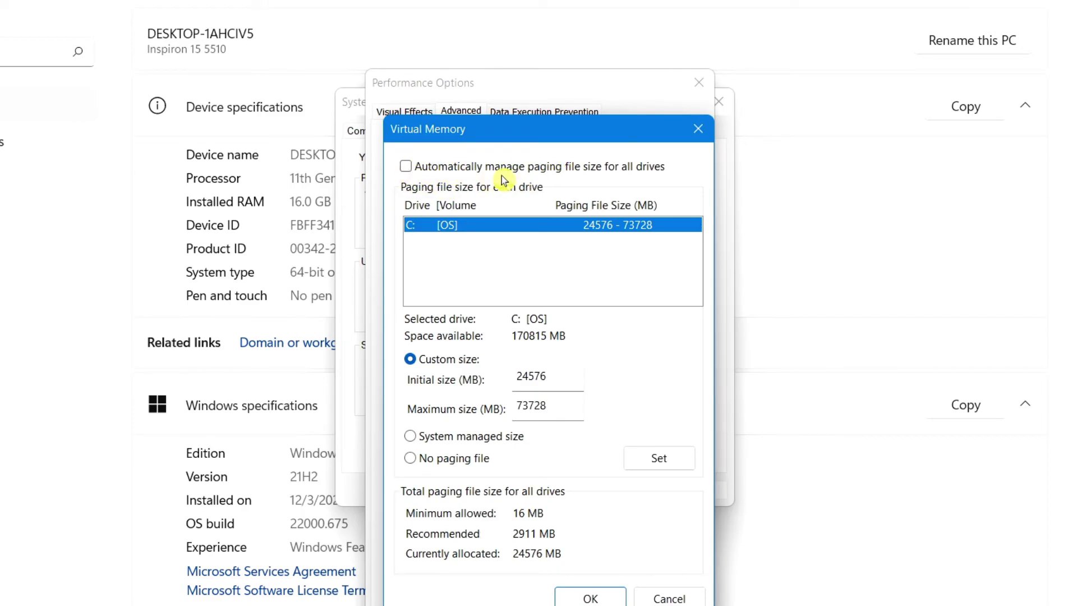
- Re-enable automatic paging file management for all drives and confirm Virtual Memory and Performance Options
click(482, 167)
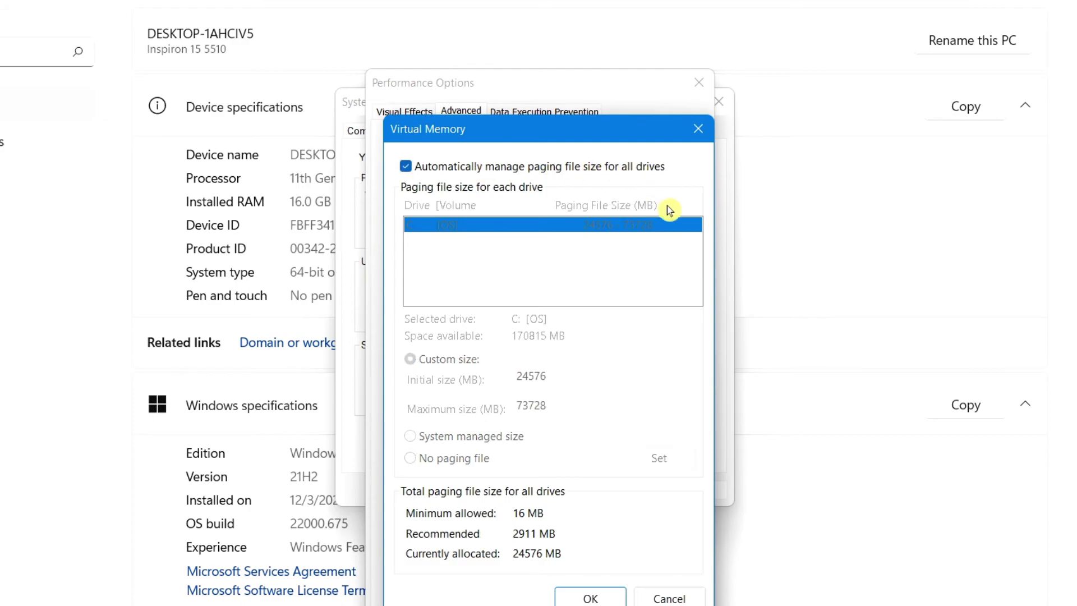
click(593, 599)
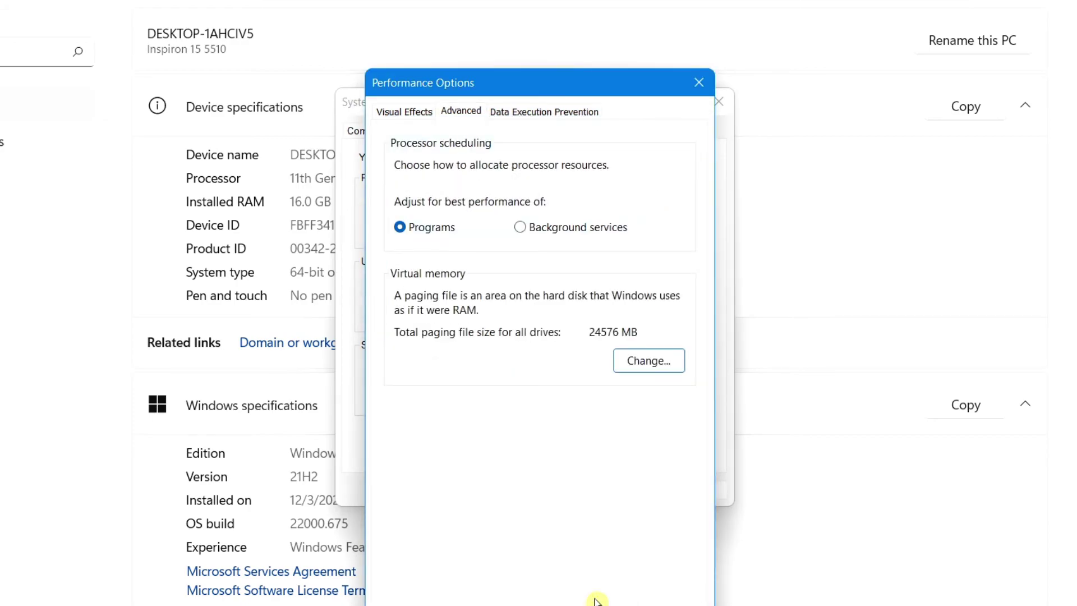
click(593, 600)
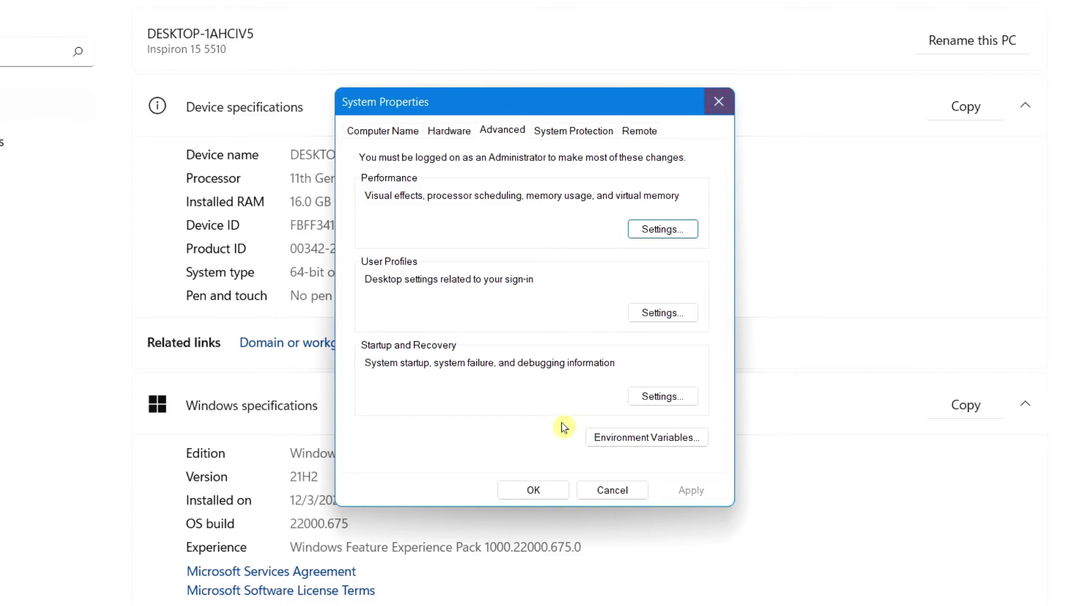
- Accept and close System Properties, leaving paging file management on automatic
click(554, 493)
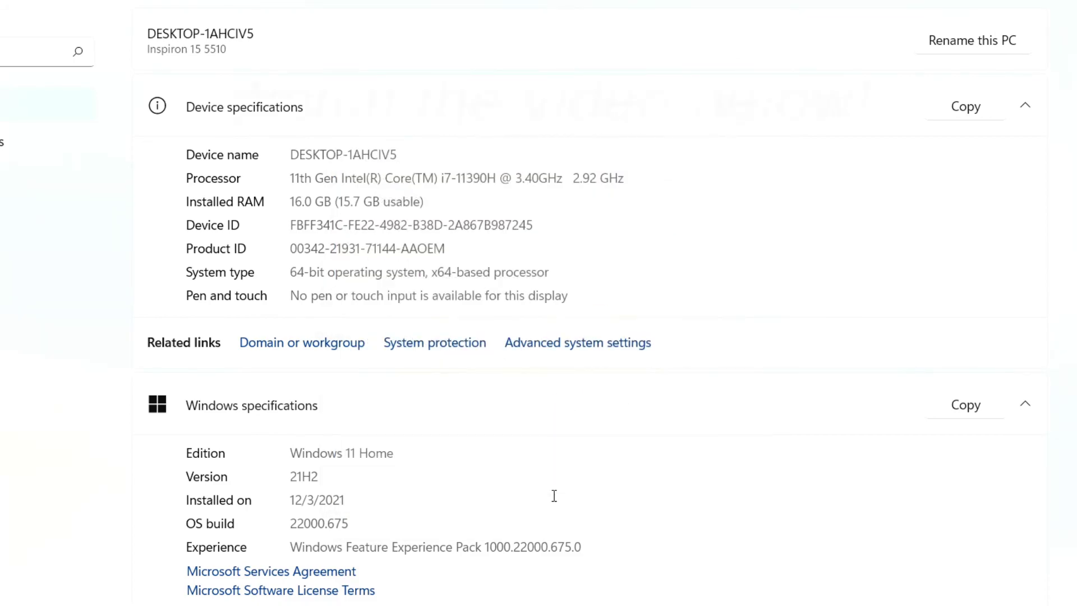